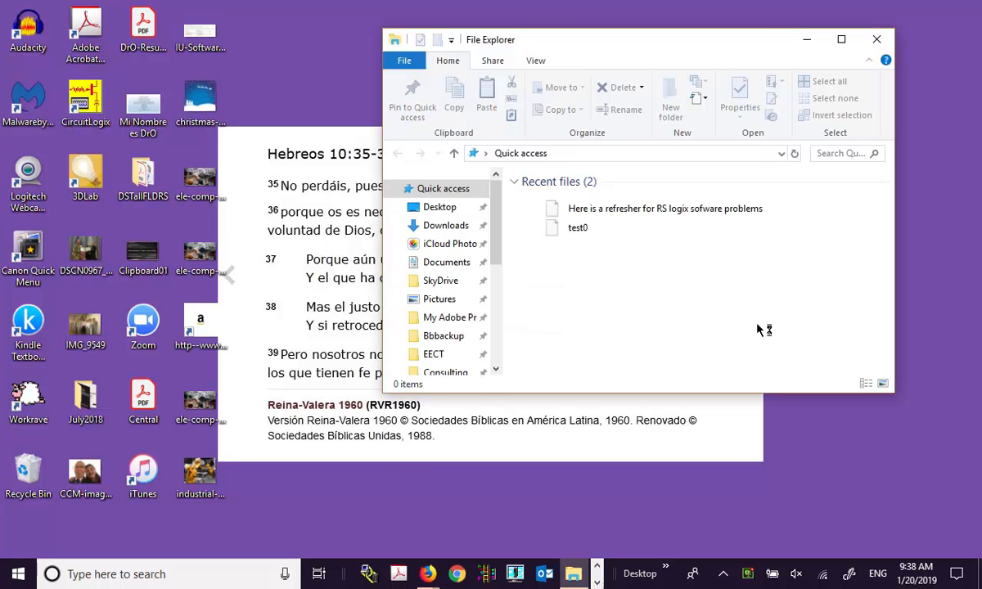
Step: Open the RSLogix_Micro.zip folder inside the Udemy folder on SkyDrive, with the file window maximized
left_click(440, 281)
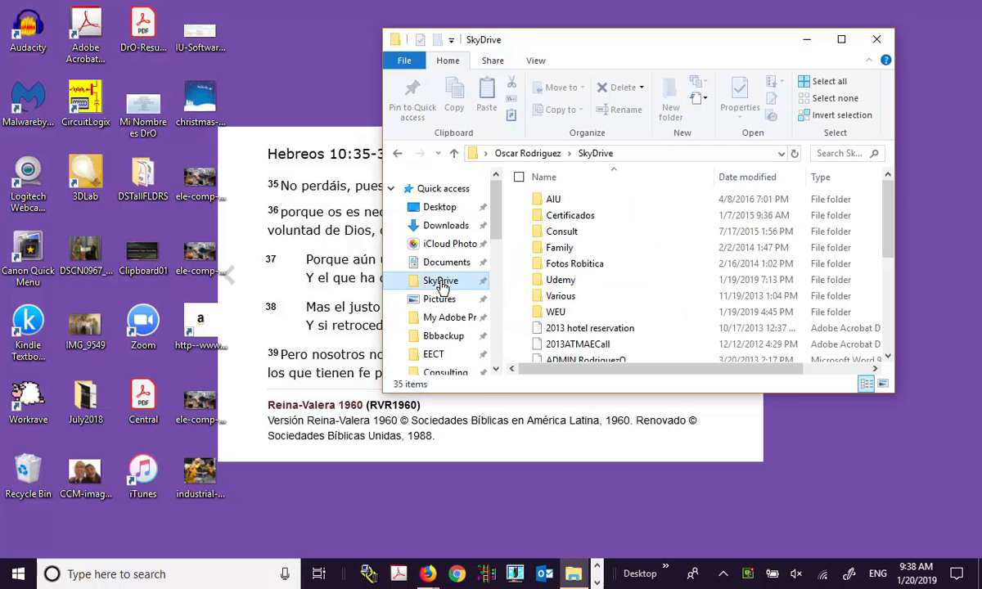
double_click(550, 281)
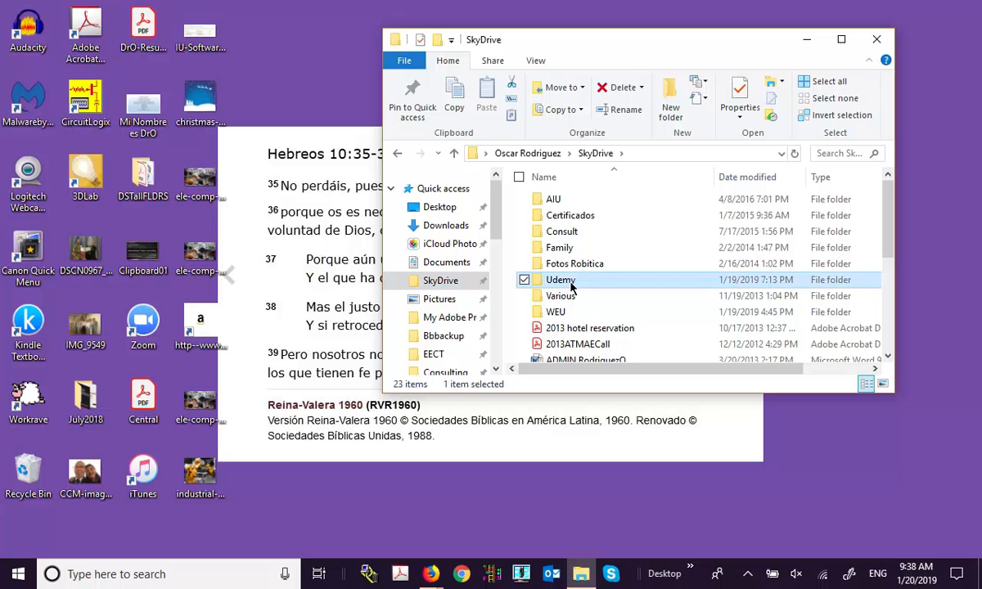
left_click_drag(743, 44, 572, 67)
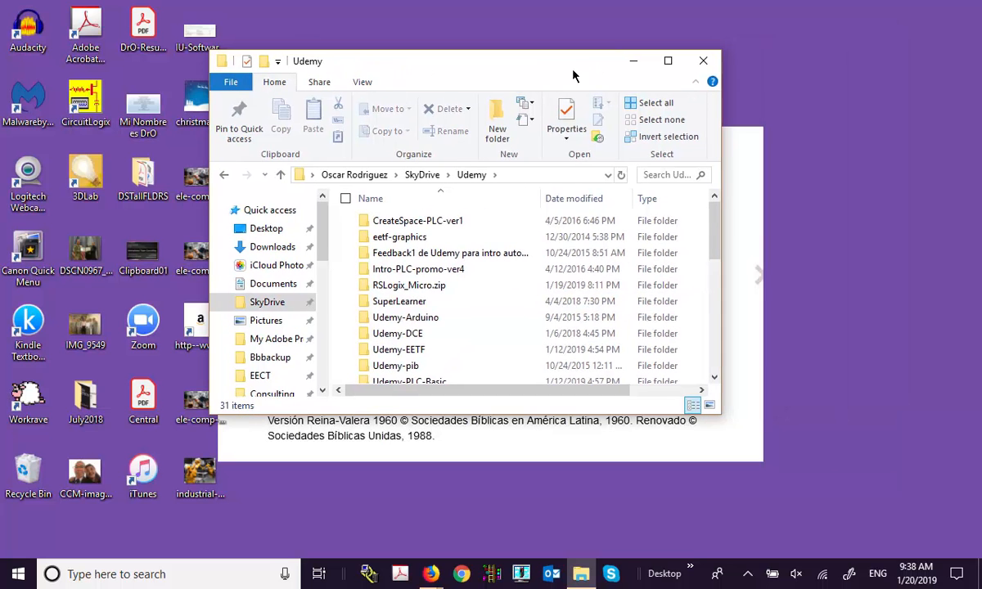
left_click(667, 61)
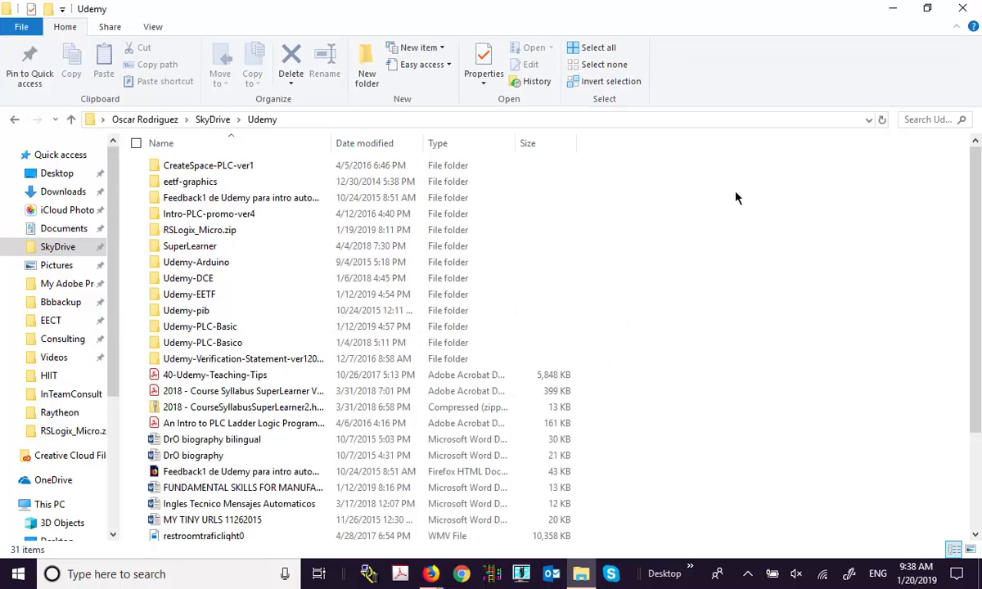
double_click(250, 232)
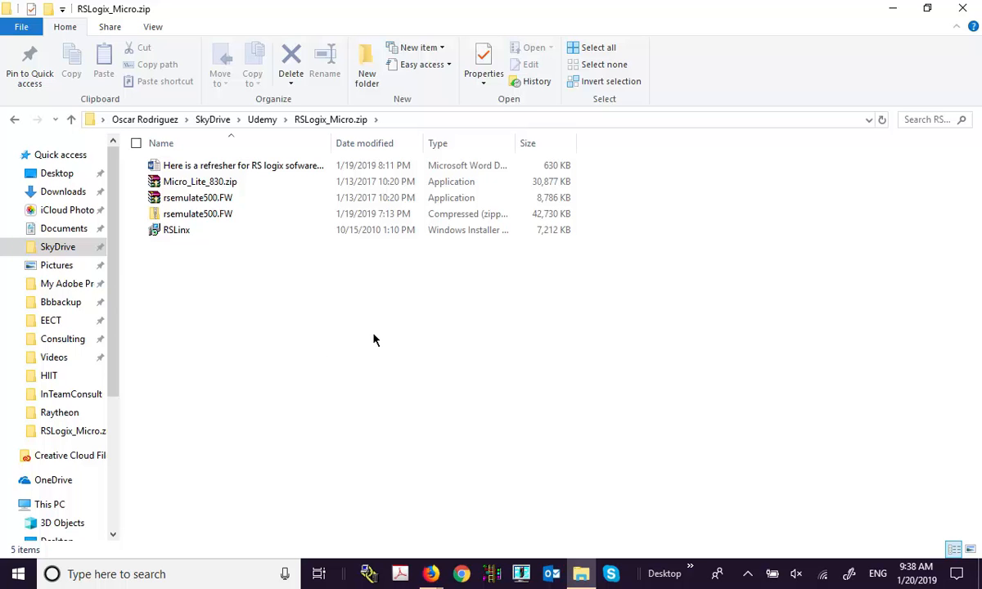
Step: Mark the three installers RSLinx, rsemulate500.FW (application) and Micro_Lite_830.zip in the folder, and put the file window away
left_click(142, 231)
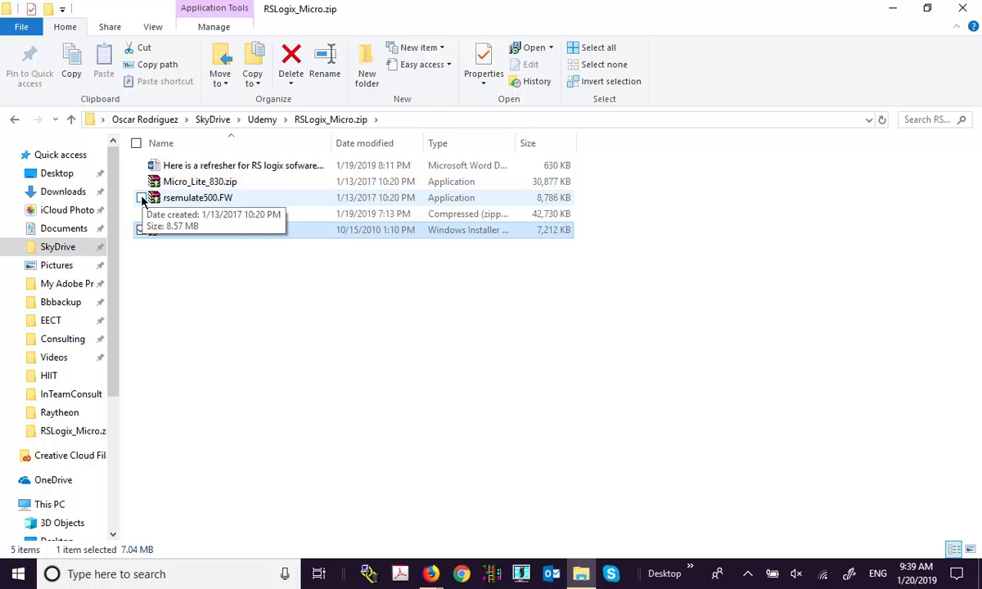
left_click(141, 198)
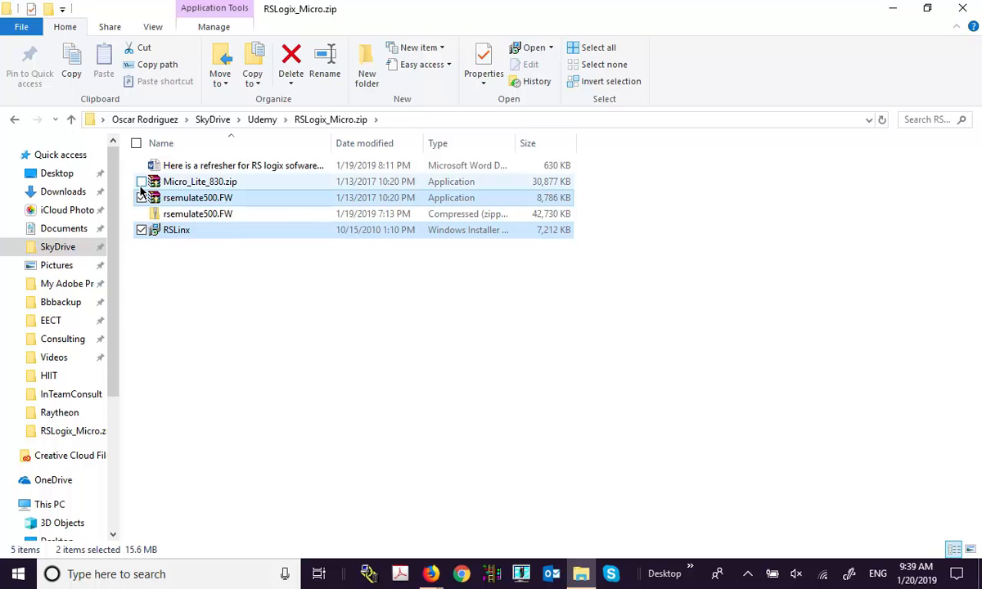
left_click(141, 181)
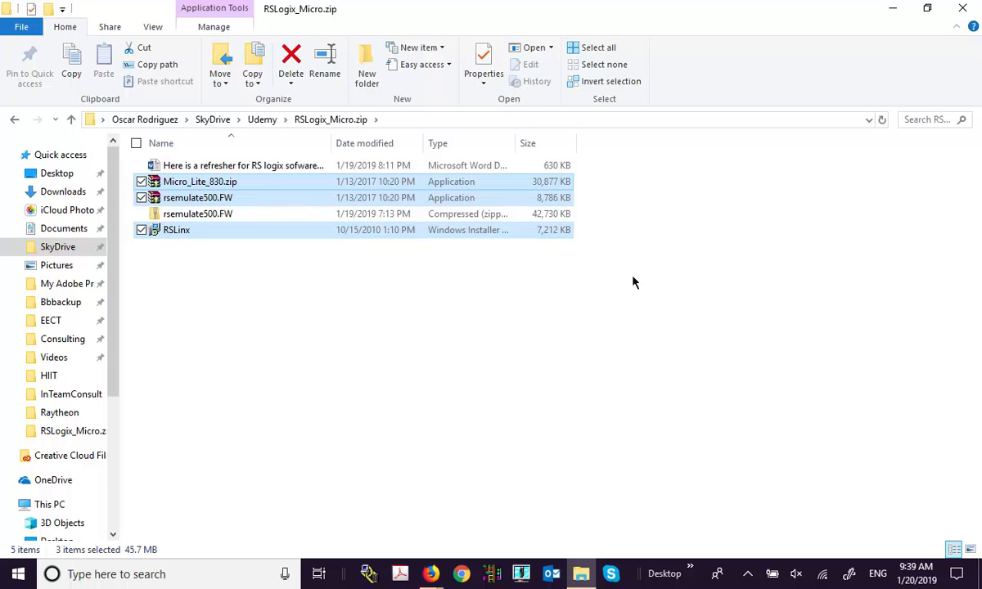
left_click(914, 7)
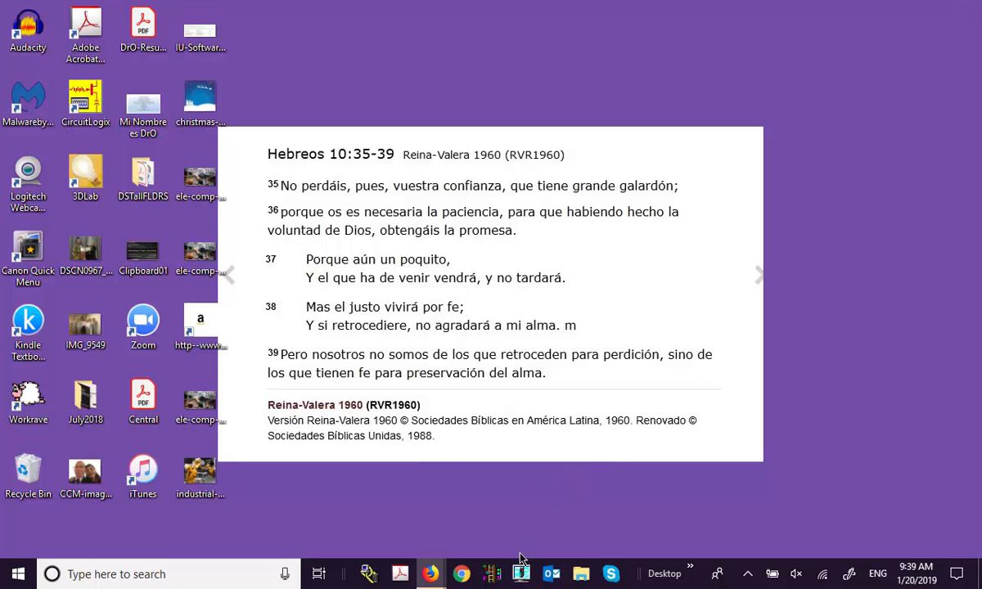
Step: Switch to RSLinx Classic Lite, review the SLC 500 (DH485) Emulator driver in the driver configuration, and browse the EMU500-1, DH-485 network
left_click(368, 573)
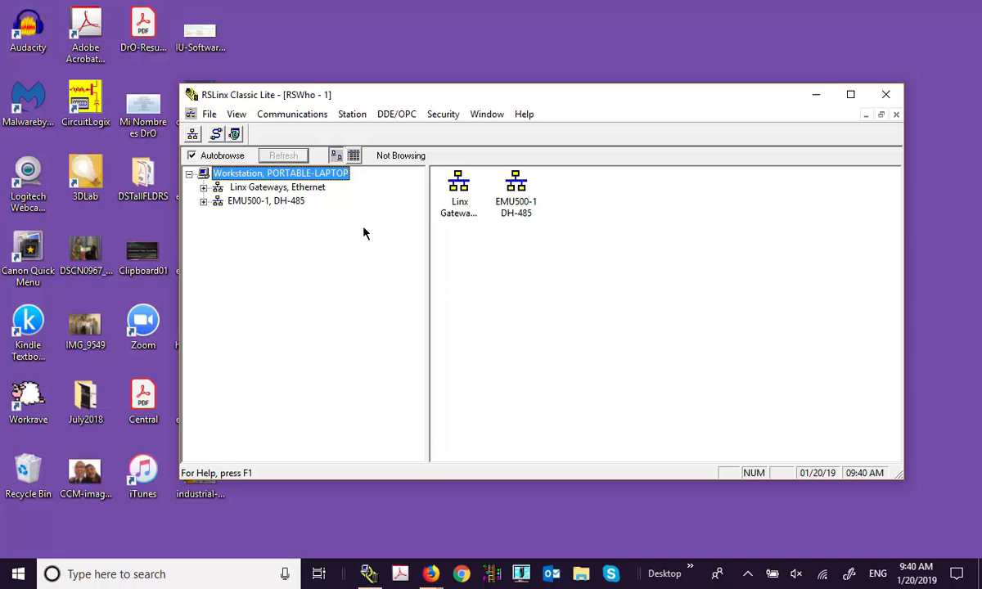
left_click(211, 132)
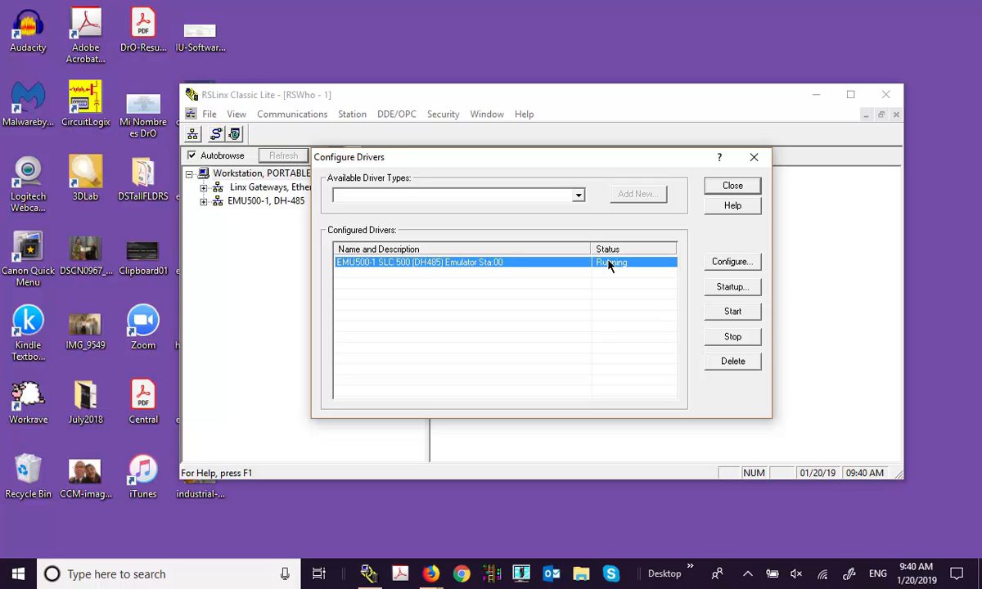
left_click(578, 196)
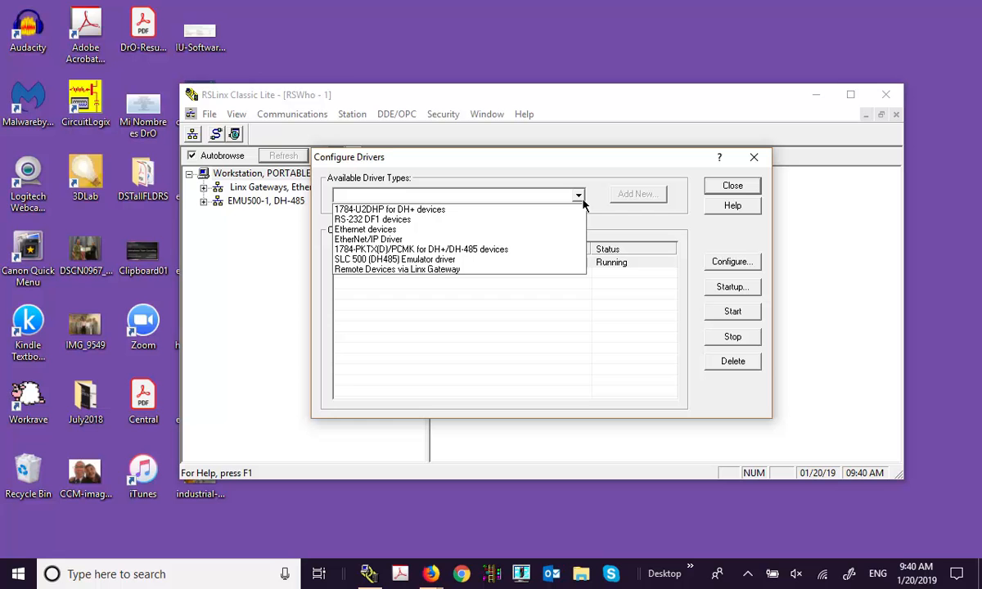
left_click(472, 261)
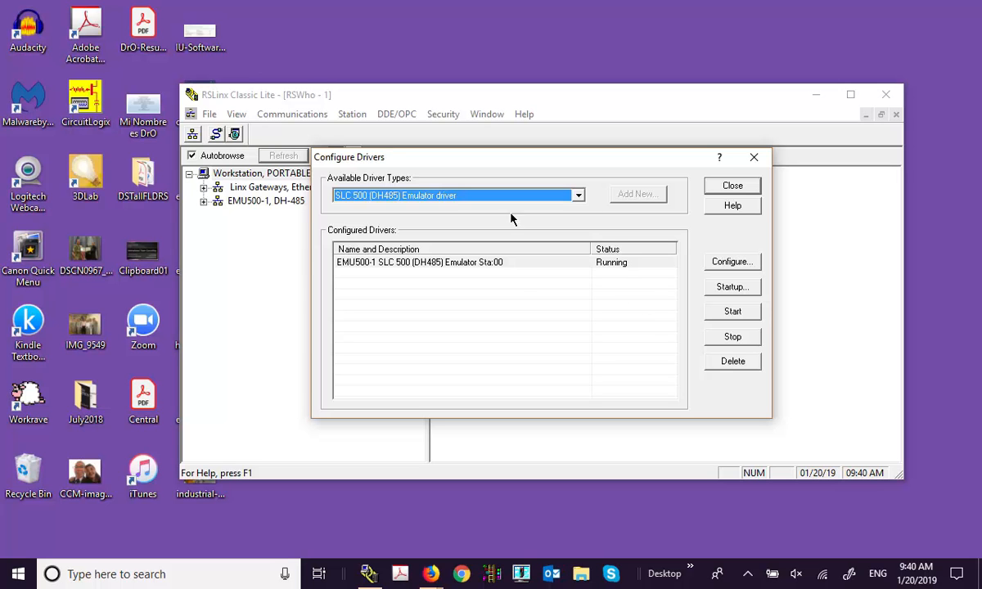
left_click(741, 187)
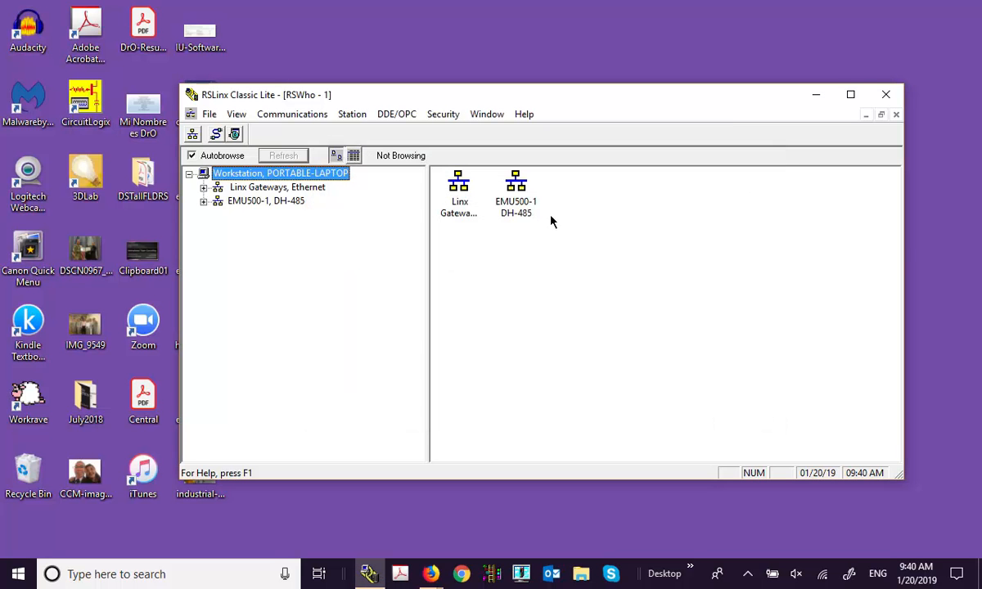
left_click(287, 203)
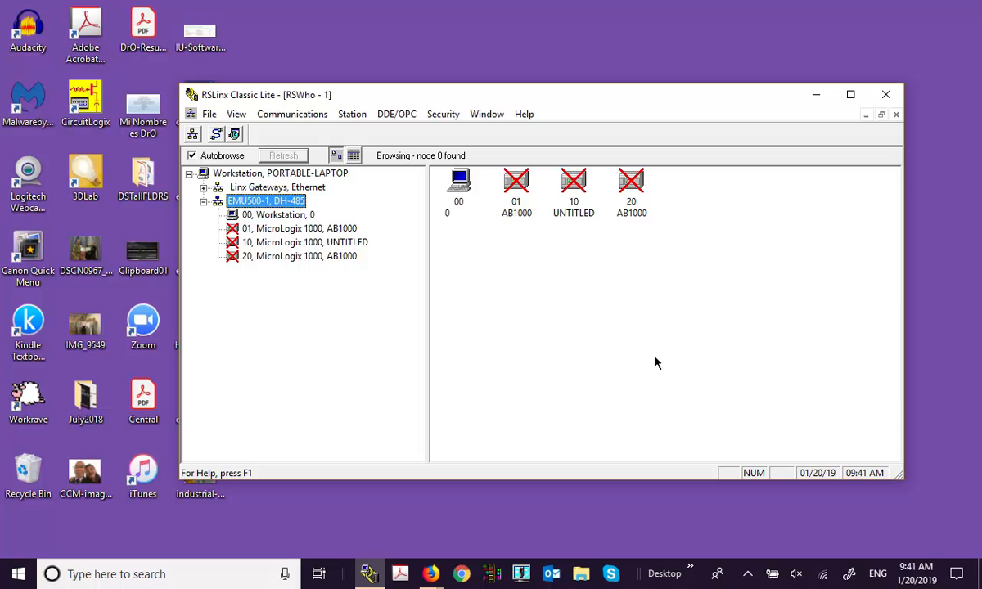
Step: Launch RSLogix Emulate500, dismiss the registry warning, and move its window clear of the RSLinx network tree
left_click(521, 575)
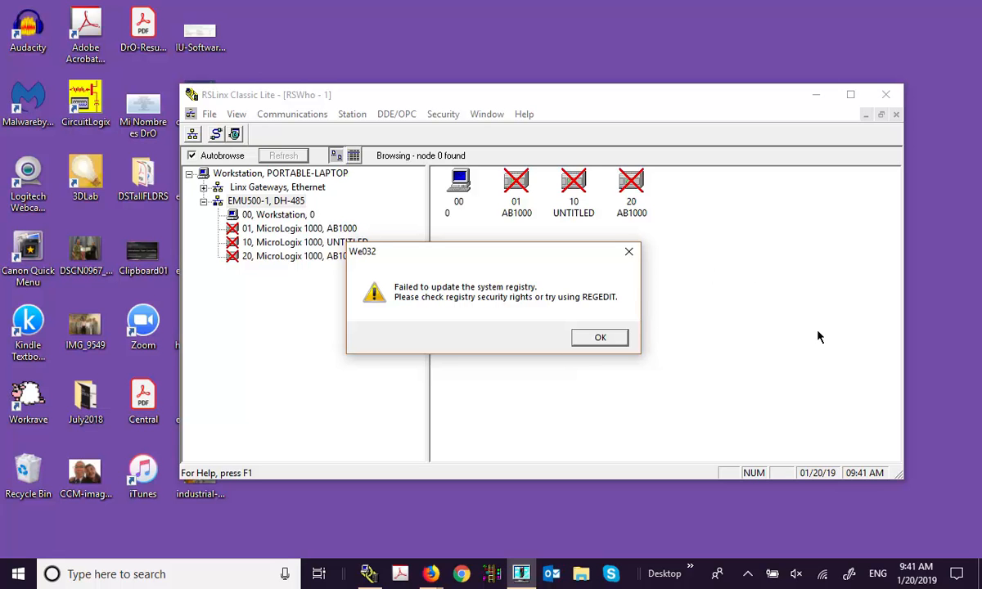
left_click(623, 339)
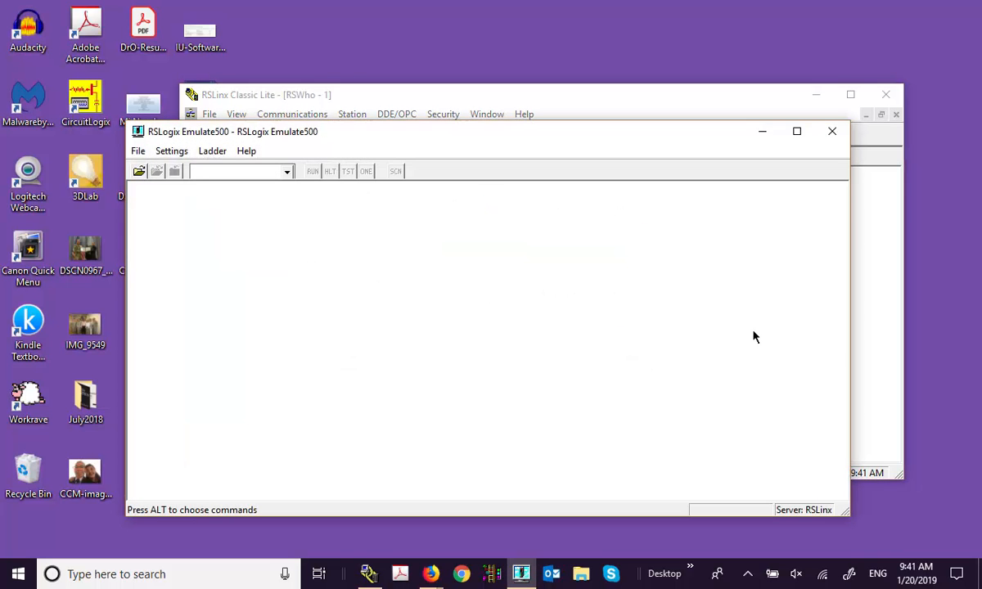
left_click_drag(485, 138, 710, 106)
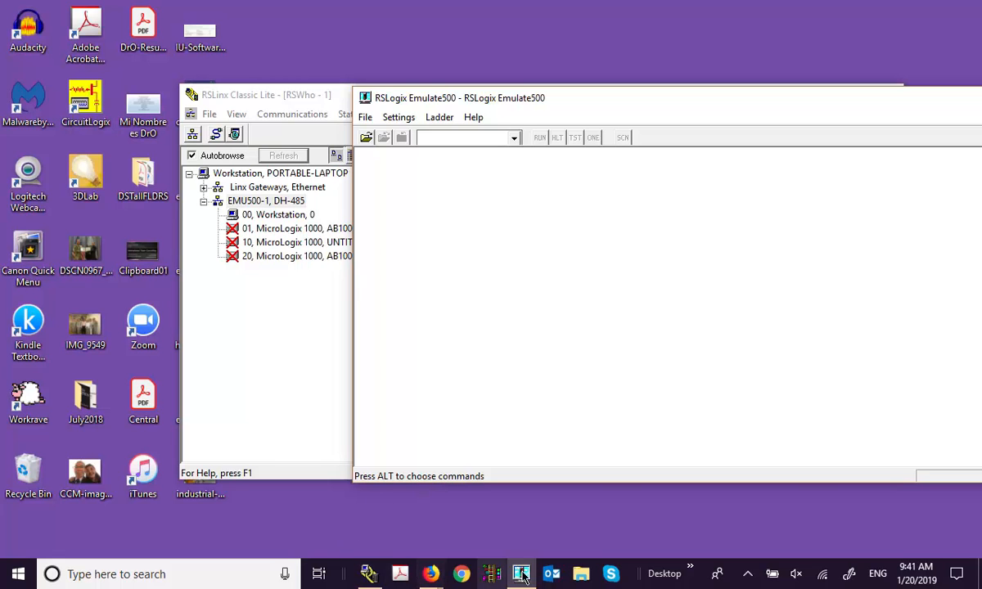
Step: Launch RSLogix Micro Starter Lite and create a new project for the Bul.1761 MicroLogix 1000 processor with the EMU500-1 driver
left_click(494, 575)
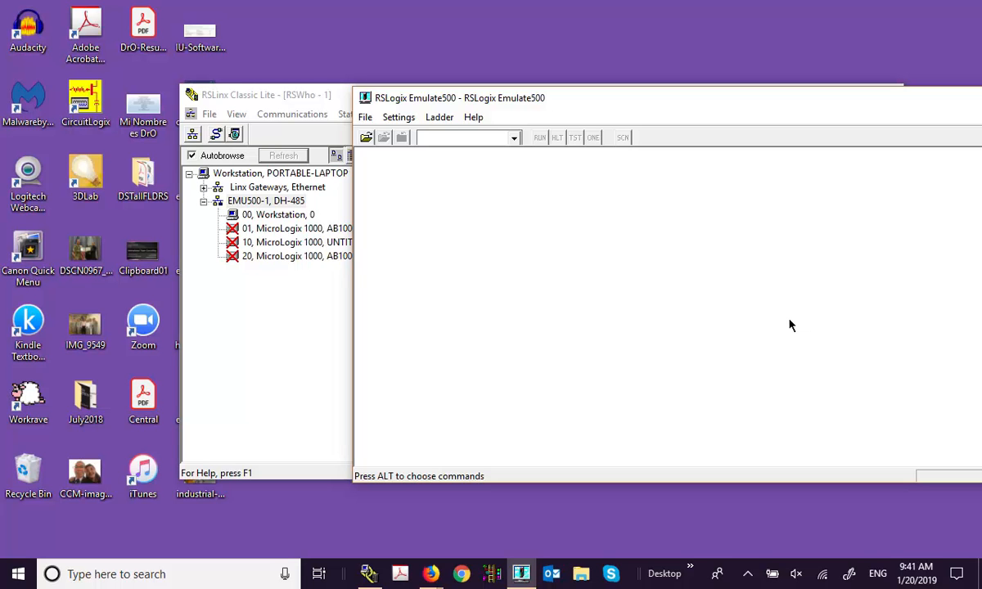
left_click(498, 577)
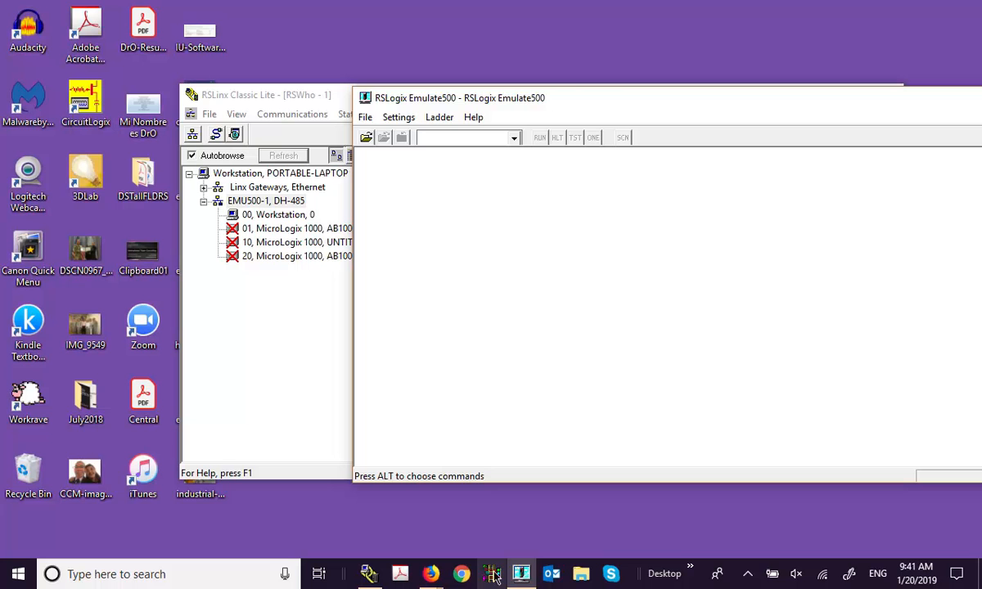
left_click(491, 574)
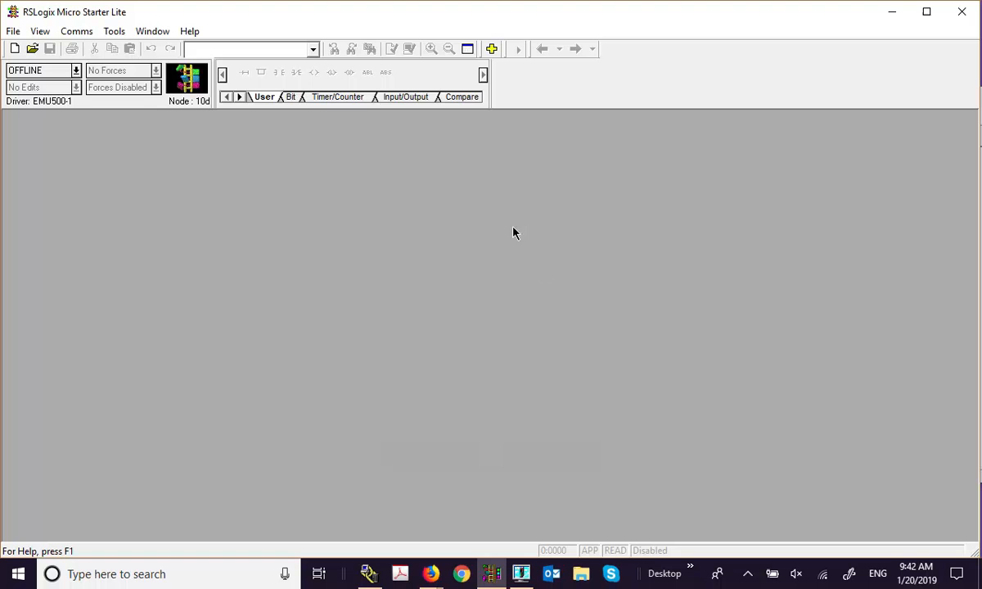
left_click(14, 49)
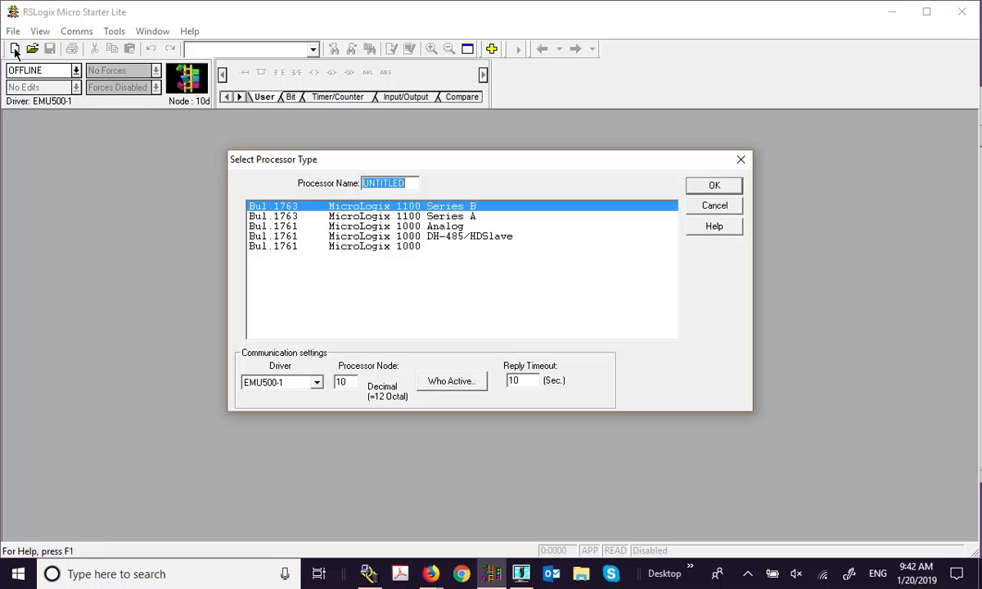
left_click(411, 248)
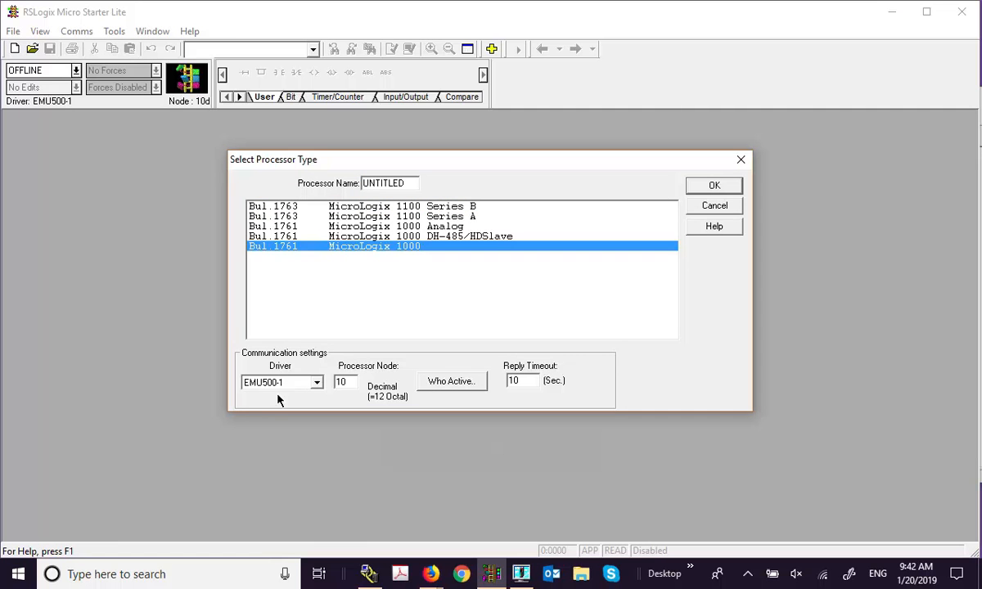
left_click(316, 382)
left_click(713, 186)
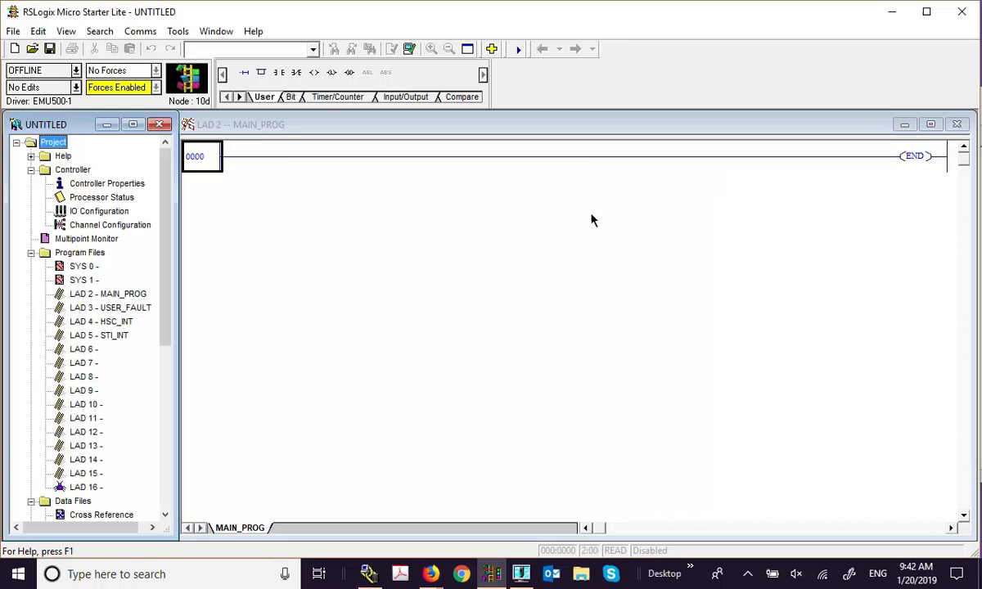
Step: Add a rung to MAIN_PROG containing a normally open contact (XIC) and an output coil (OTE)
left_click(210, 157)
left_click(215, 154)
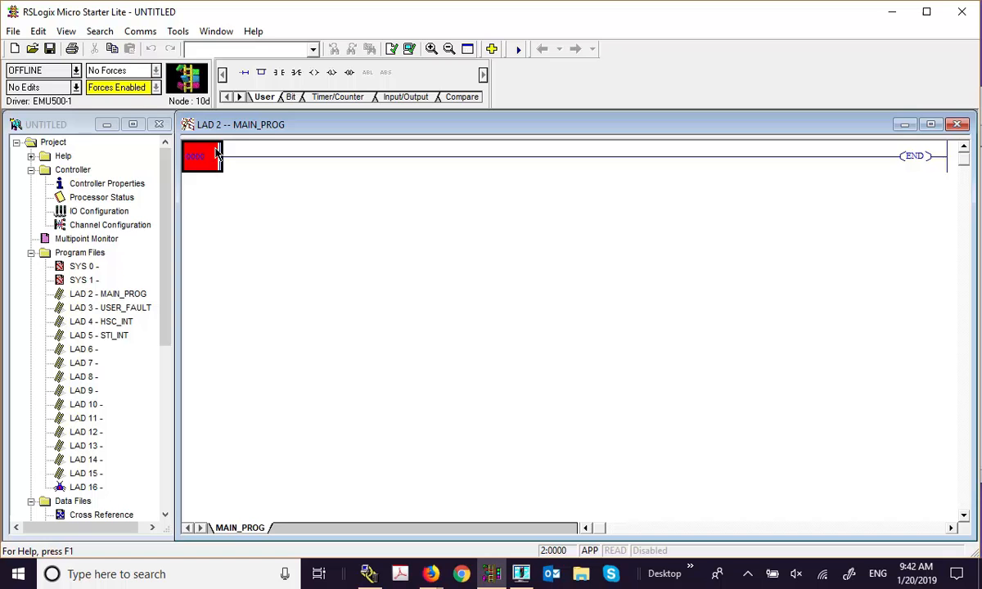
left_click(280, 72)
left_click(316, 73)
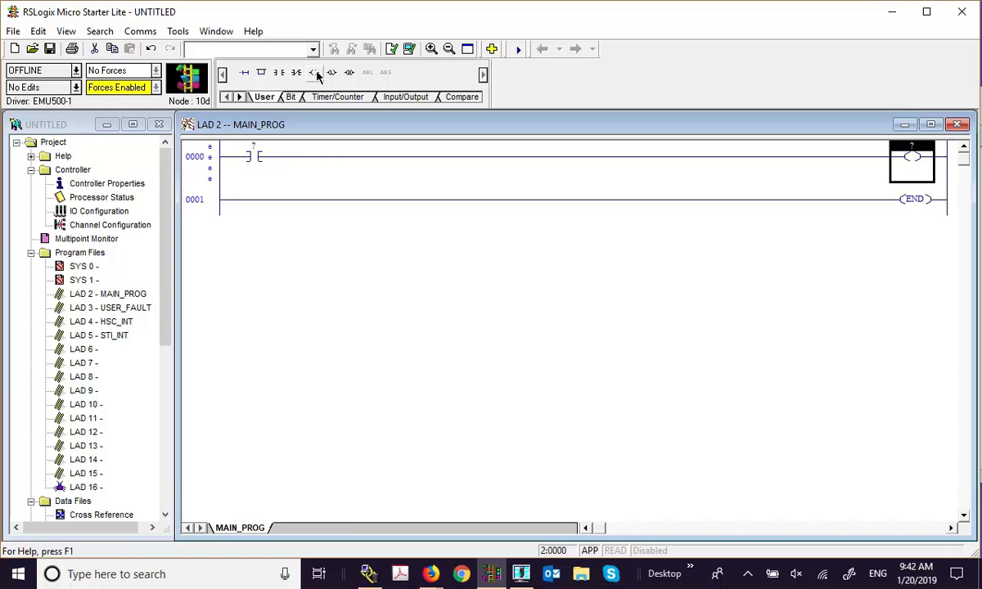
Step: Assign address I:0/0 from the I1 - INPUT data file to the contact on rung 0000
left_click(31, 252)
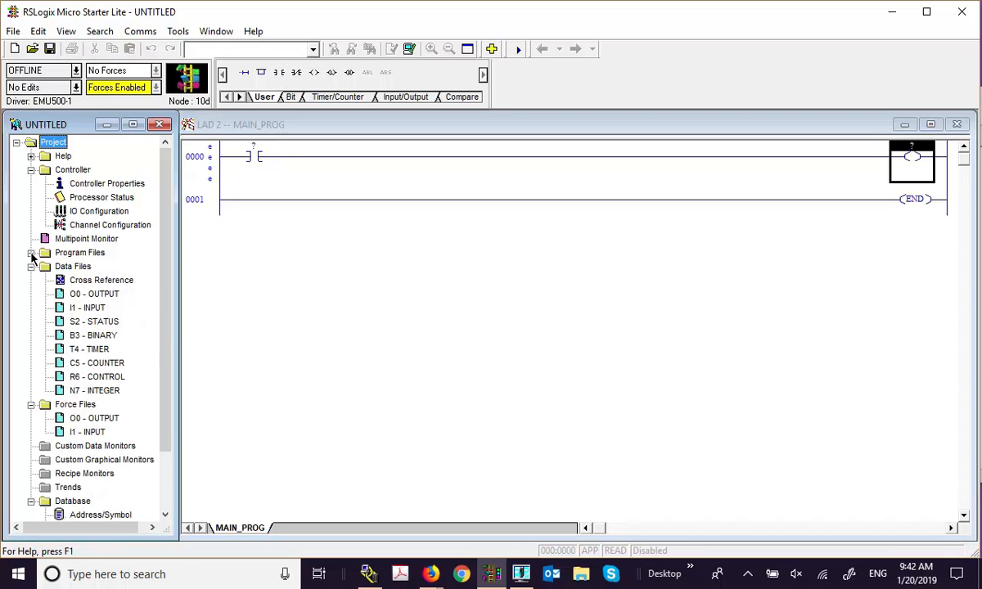
double_click(90, 307)
left_click_drag(264, 166, 393, 245)
left_click_drag(372, 206, 288, 151)
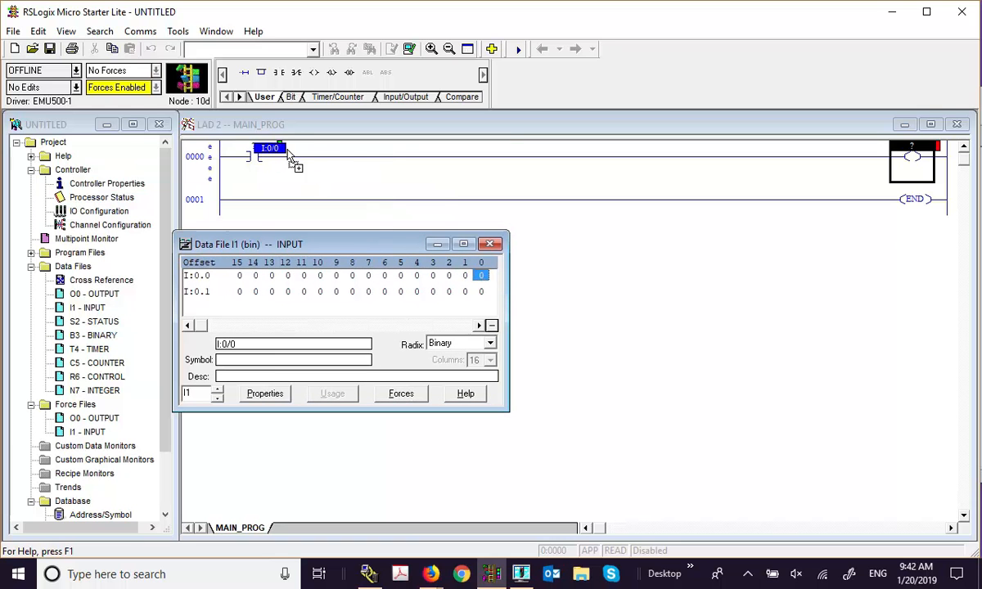
left_click(489, 243)
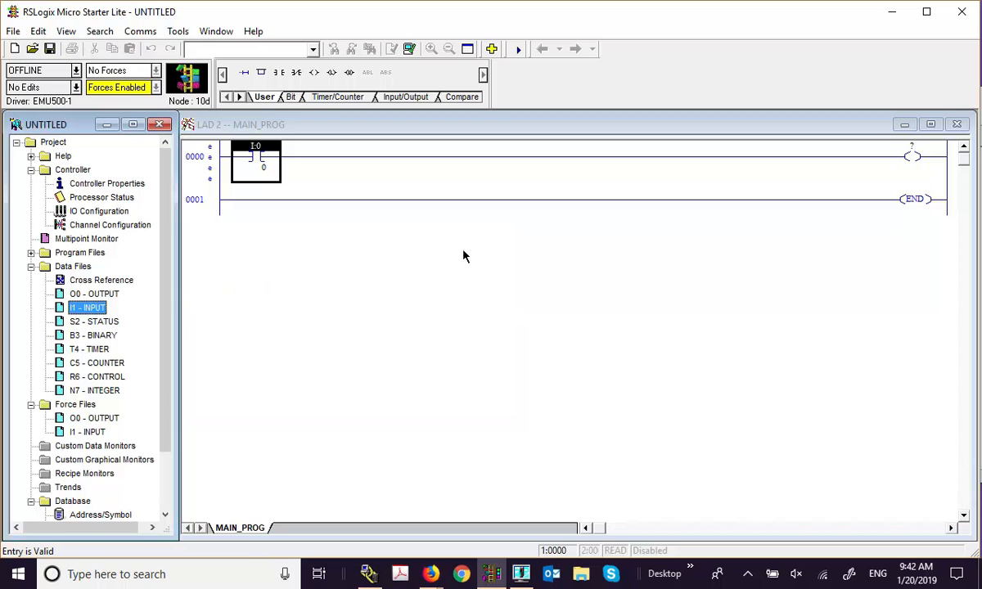
Step: Assign address O:0/0 from the O0 - OUTPUT data file to the output coil on rung 0000
double_click(94, 292)
left_click_drag(256, 193, 559, 235)
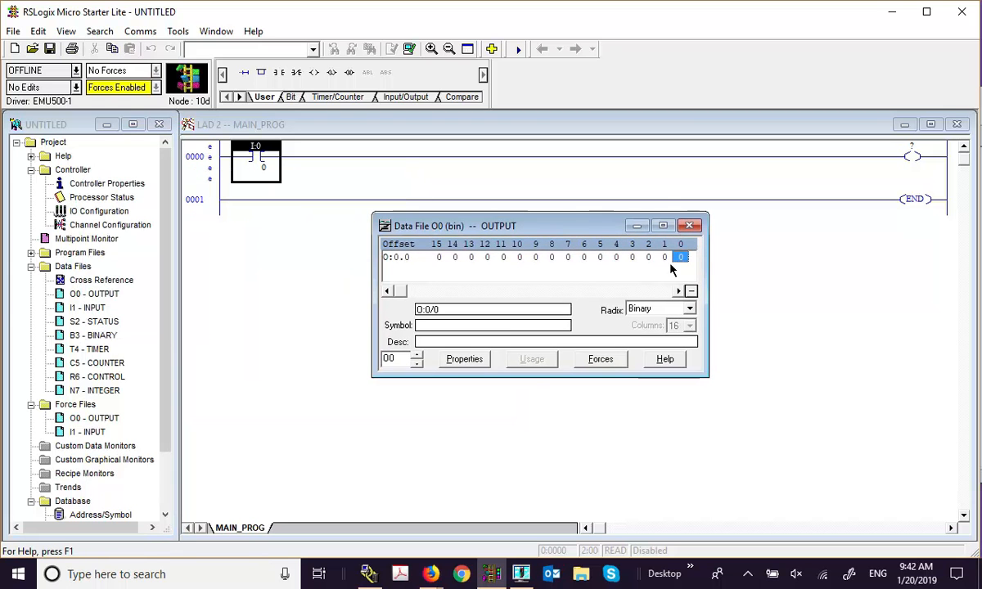
left_click_drag(680, 258, 909, 156)
left_click(689, 225)
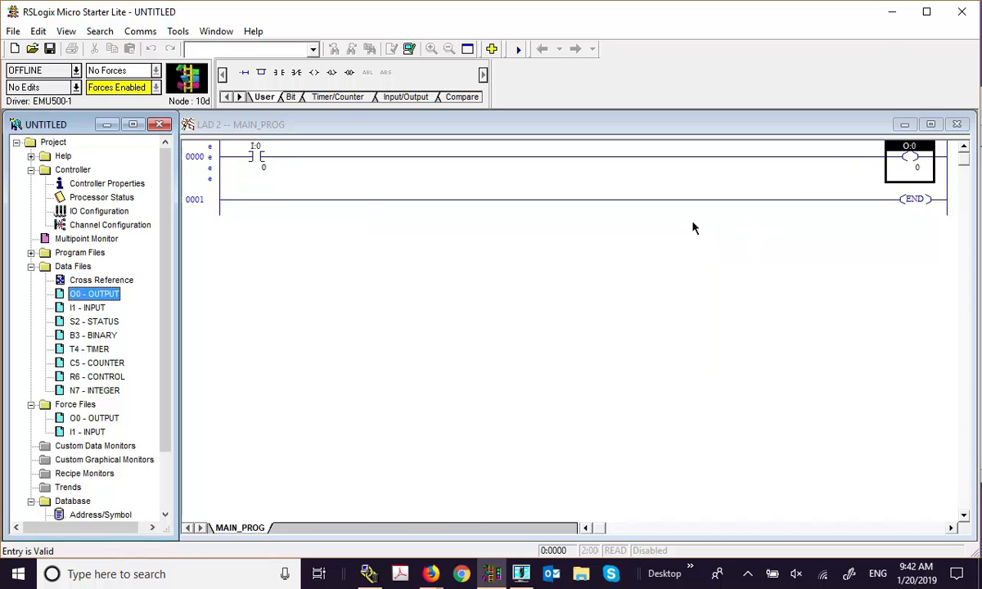
left_click(482, 307)
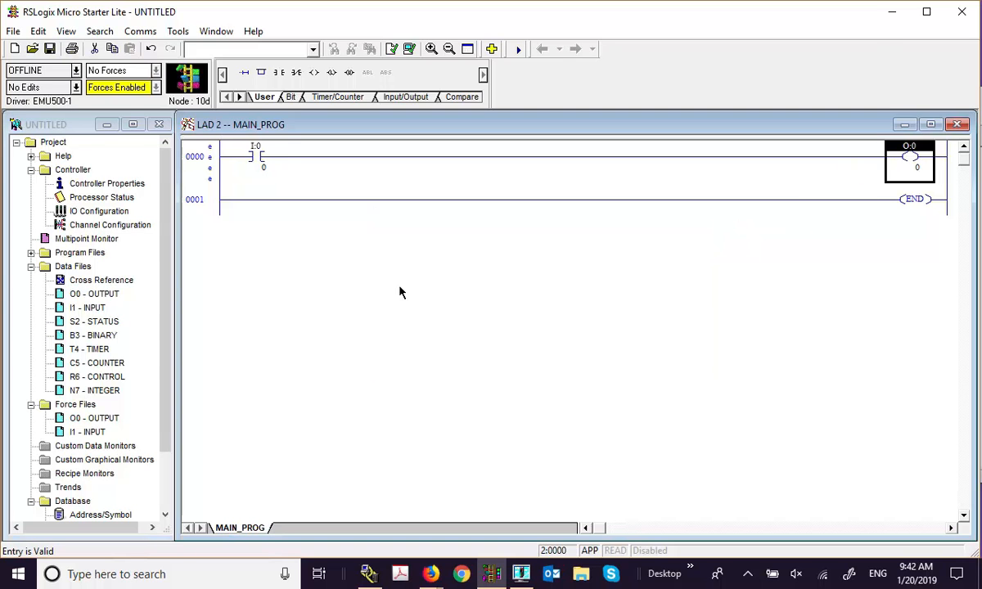
Step: Download the program to the emulated processor, saving it as test0a in Documents, and go online
left_click(75, 71)
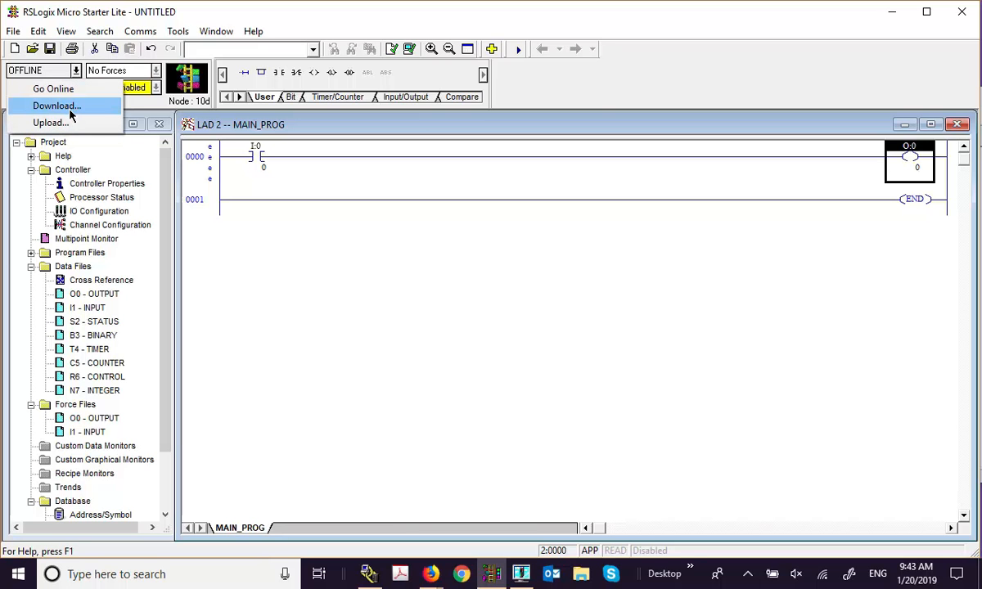
left_click(70, 105)
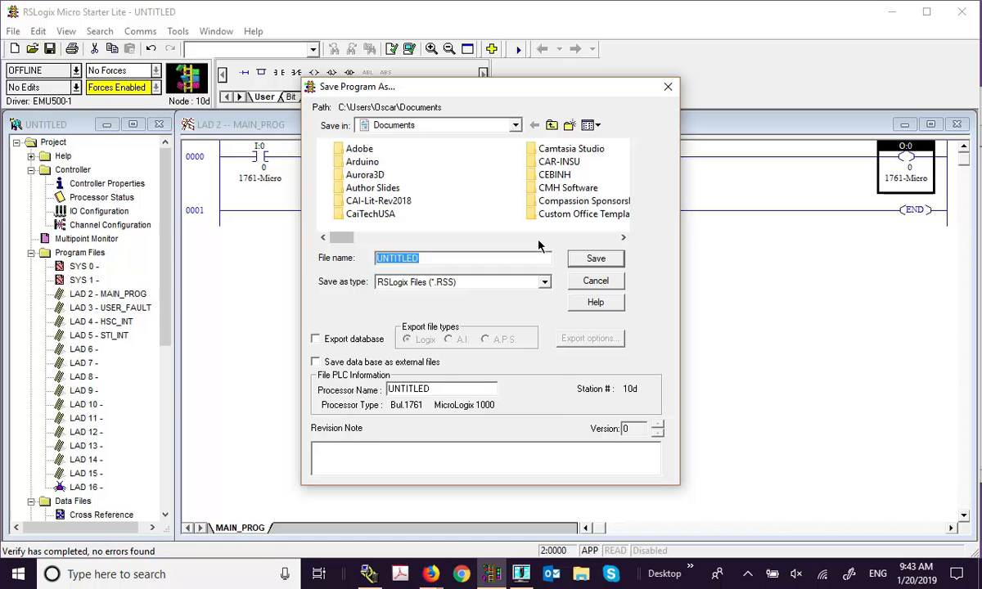
type("test")
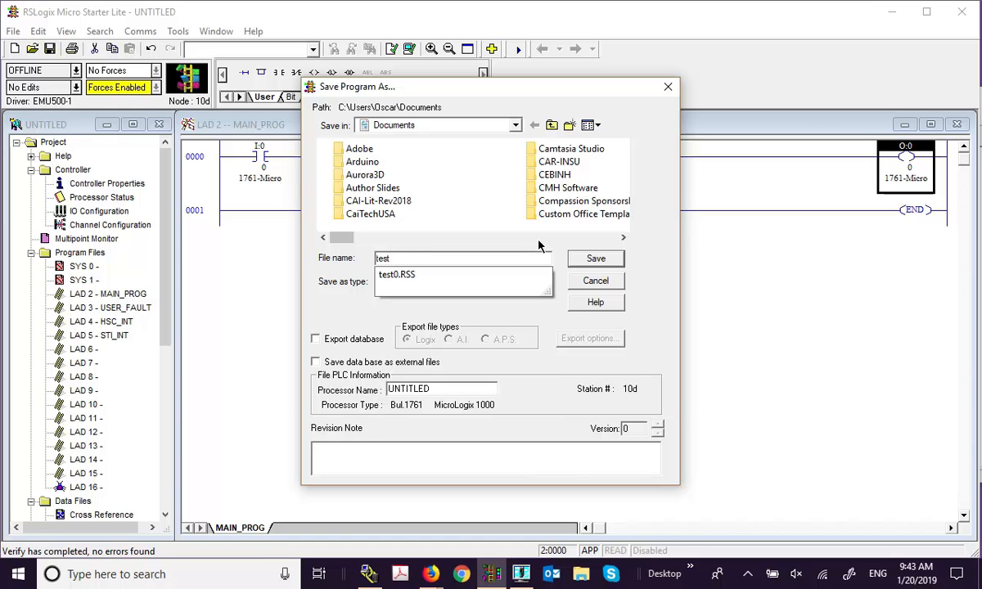
type("0a")
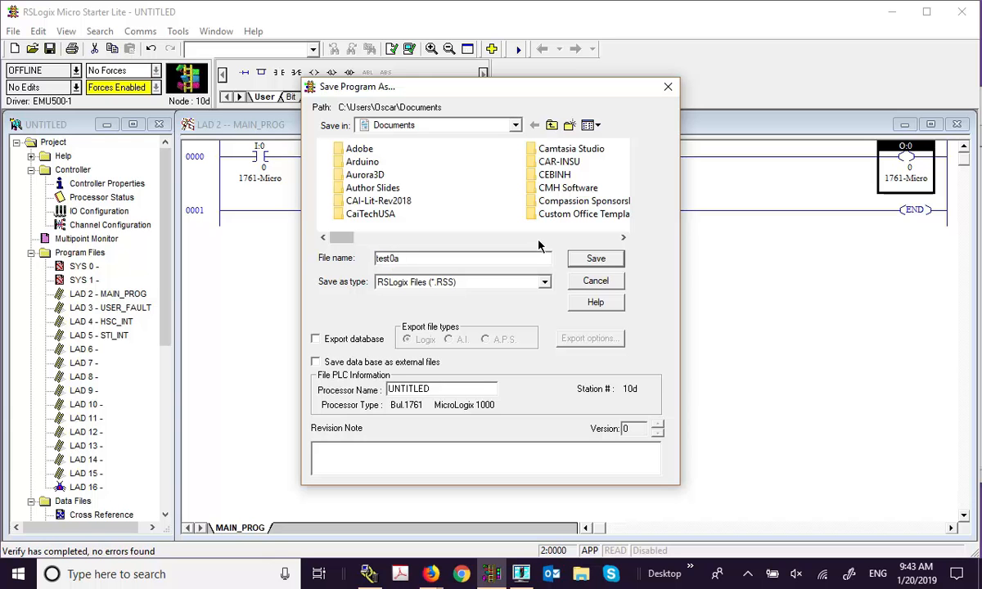
left_click(588, 259)
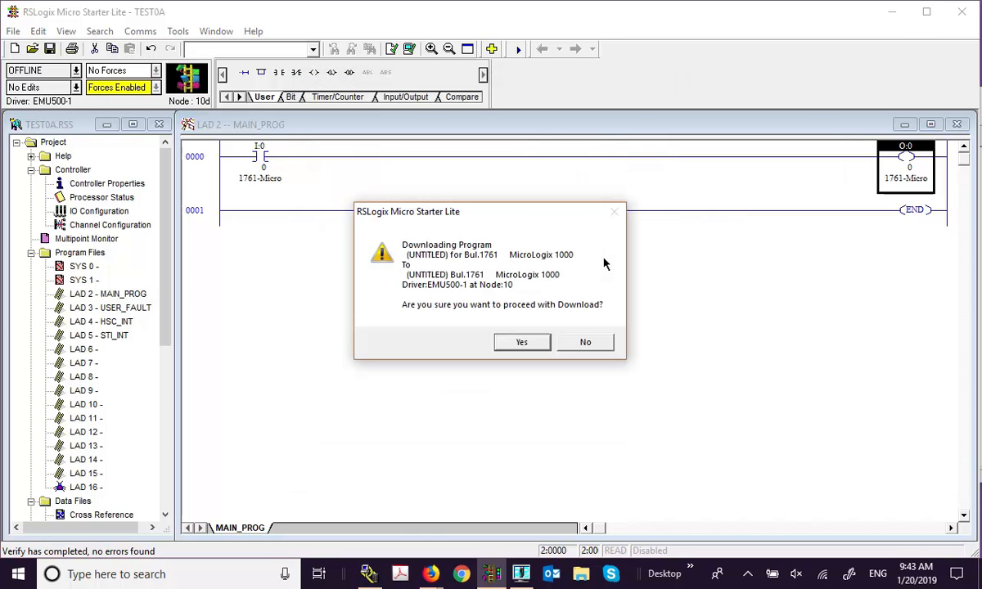
left_click(525, 344)
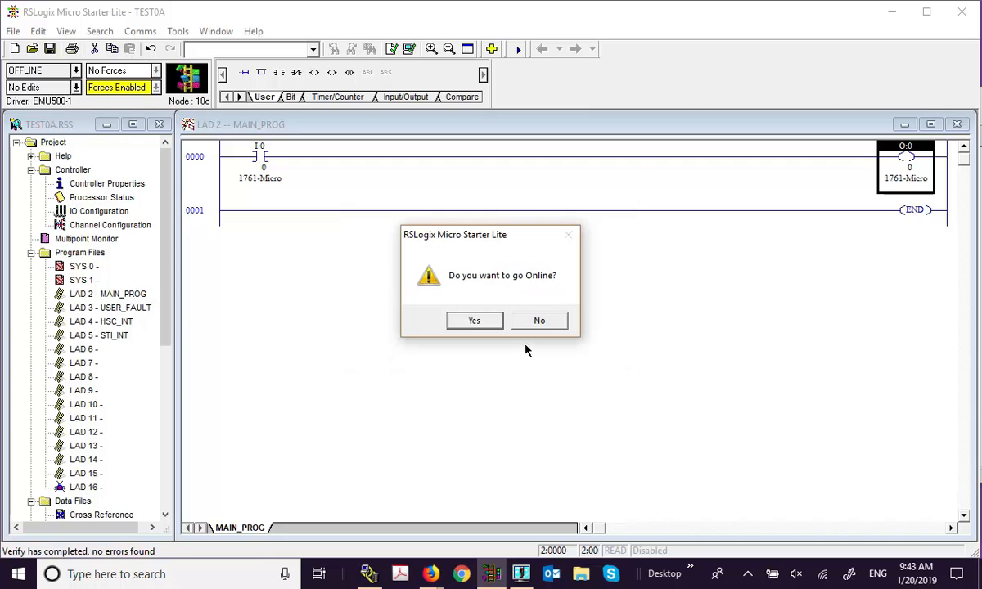
left_click(482, 323)
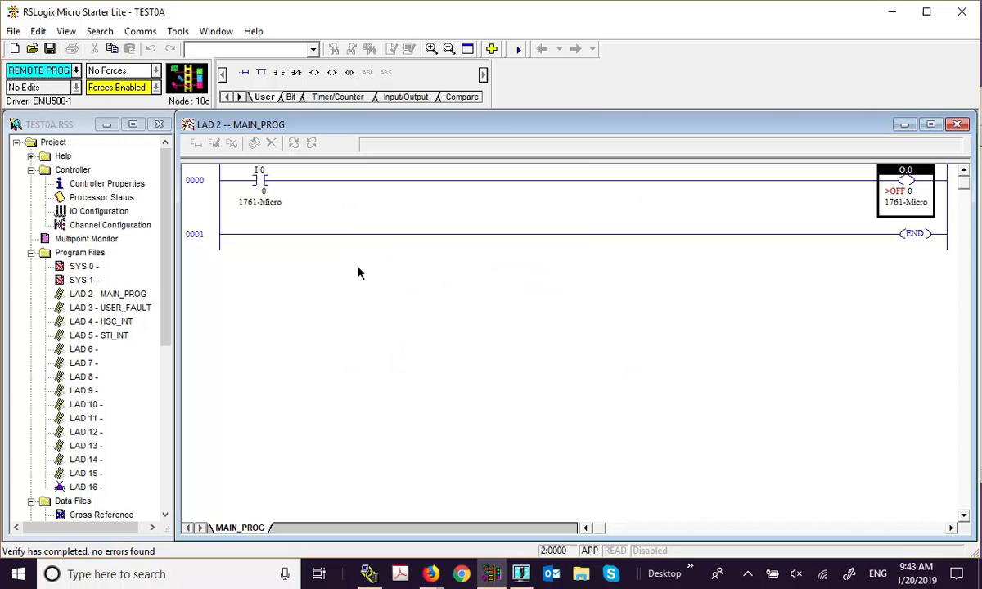
Step: Change the processor mode to Run and accept the mode change
left_click(74, 72)
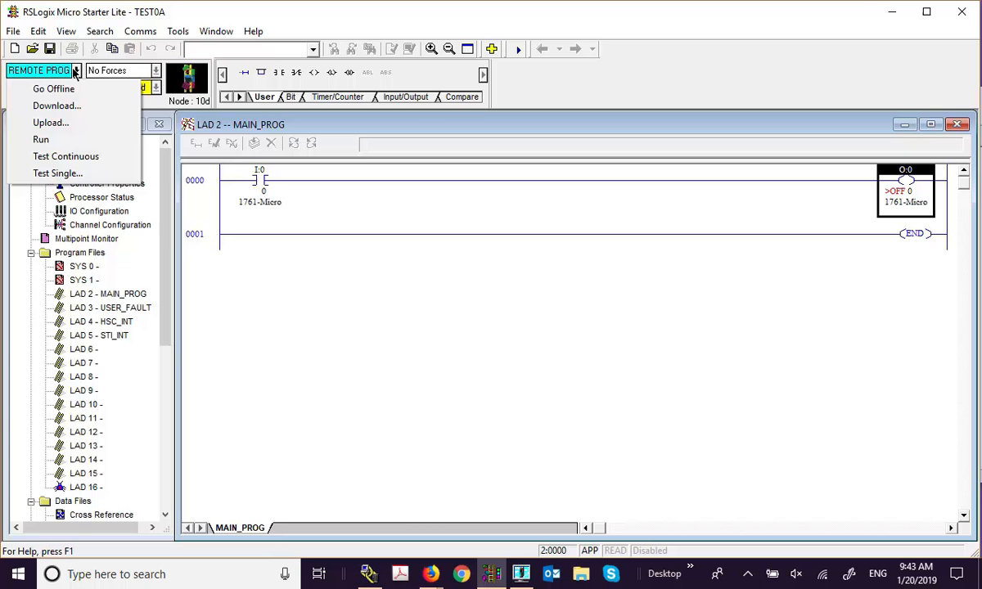
left_click(46, 139)
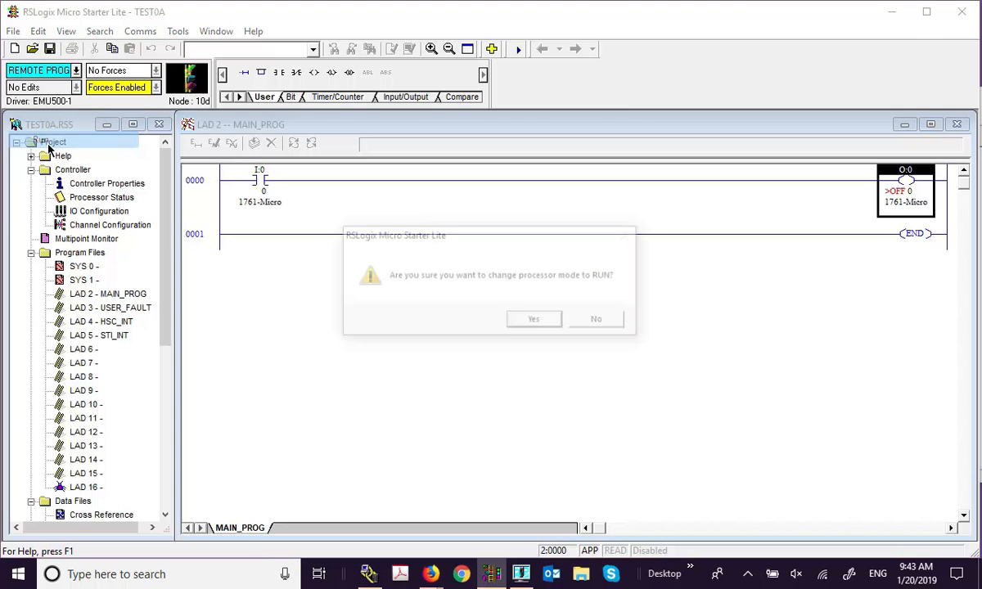
left_click(535, 320)
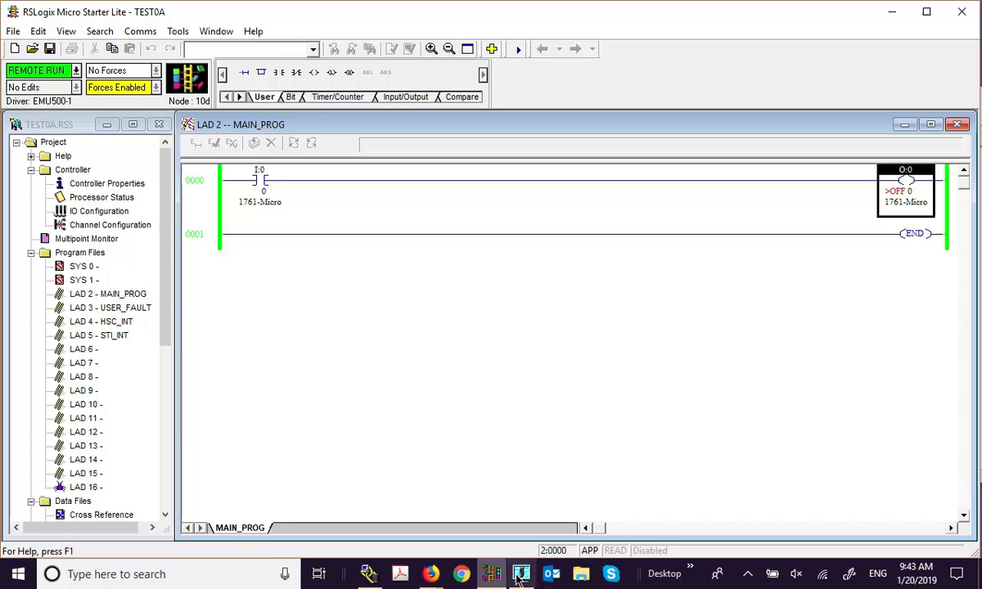
Step: Switch to RSLinx Classic Lite to check the node 10 processor in RSWho, and minimize its window
mouse_move(369, 573)
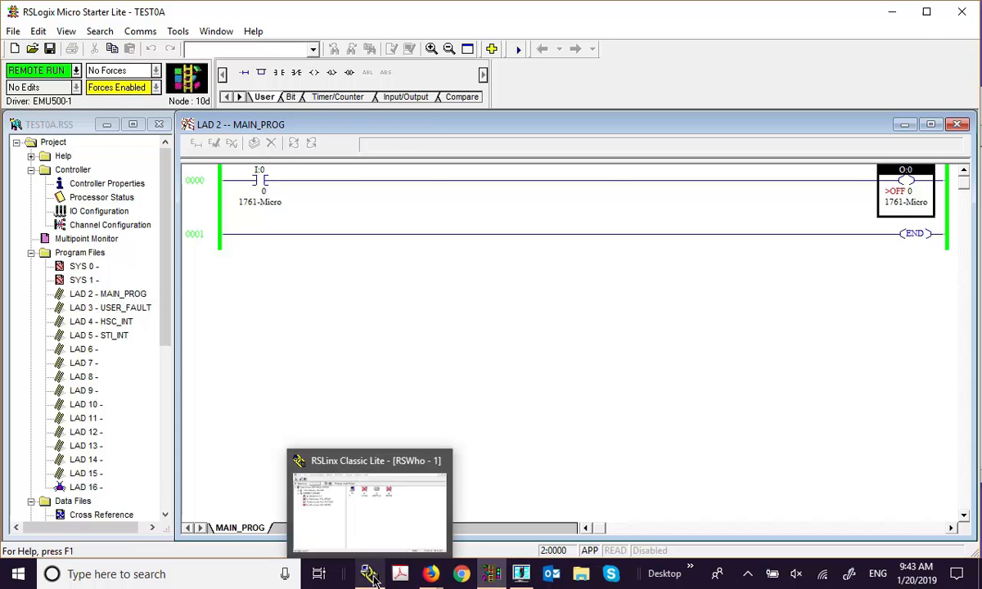
left_click(394, 540)
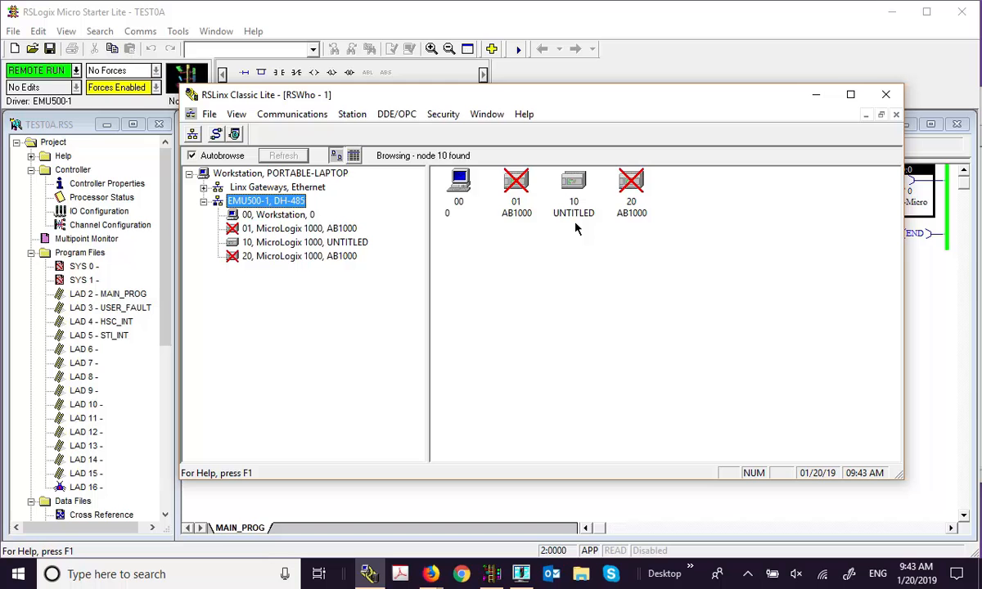
left_click(816, 95)
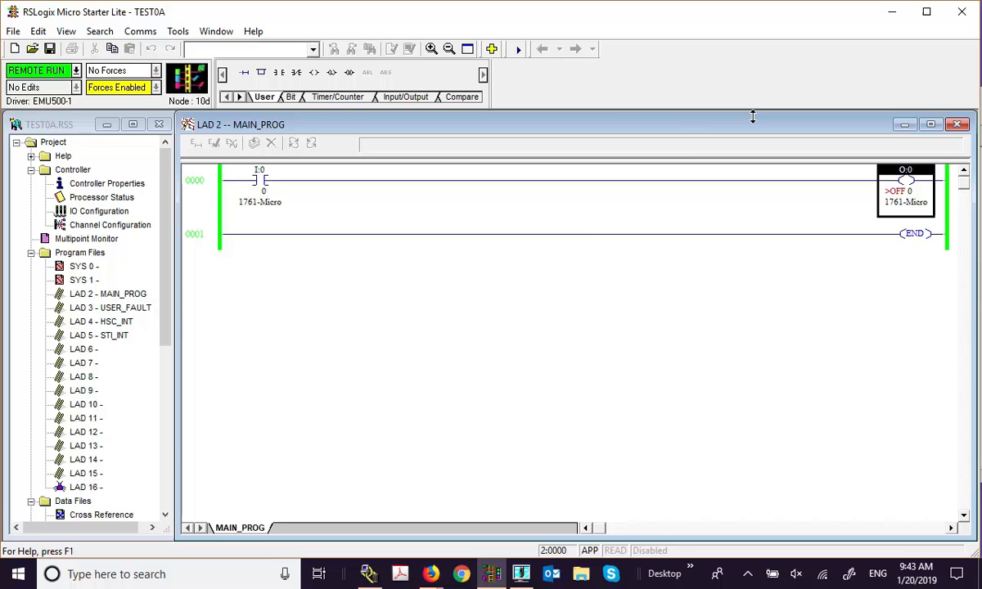
Step: Force on the I:0/0 input contact on rung 0000
left_click(263, 184)
right_click(263, 186)
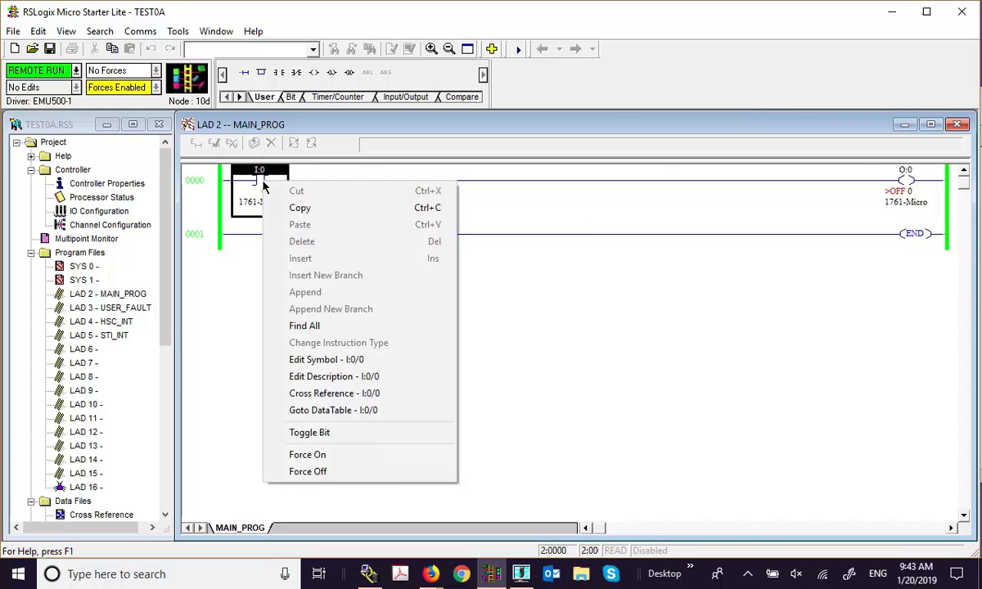
left_click(306, 454)
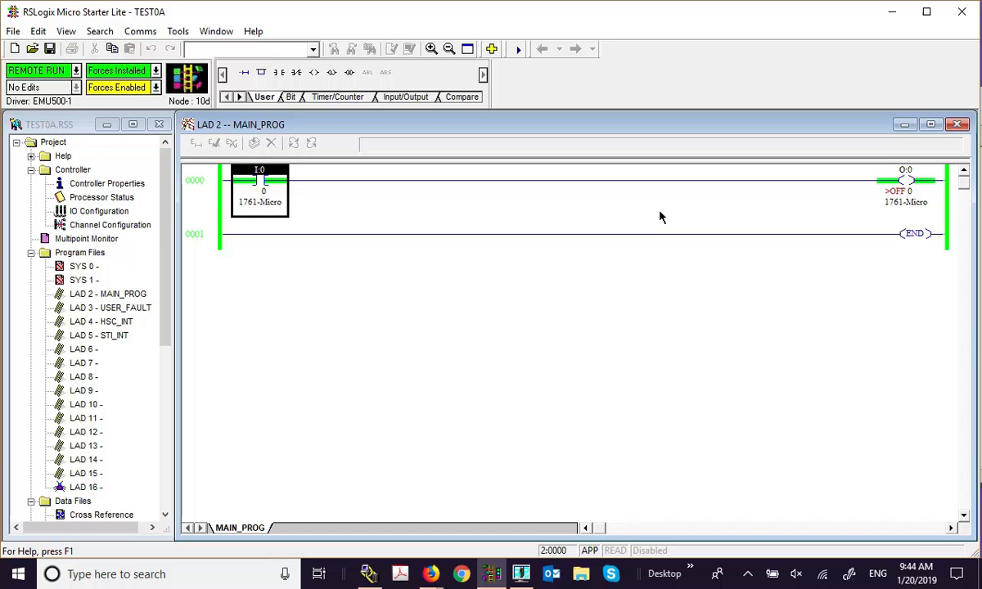
Step: Review the RSLinx RSWho view and the RSLogix Emulate500 window, and return to RSLogix Micro Starter Lite
left_click(369, 574)
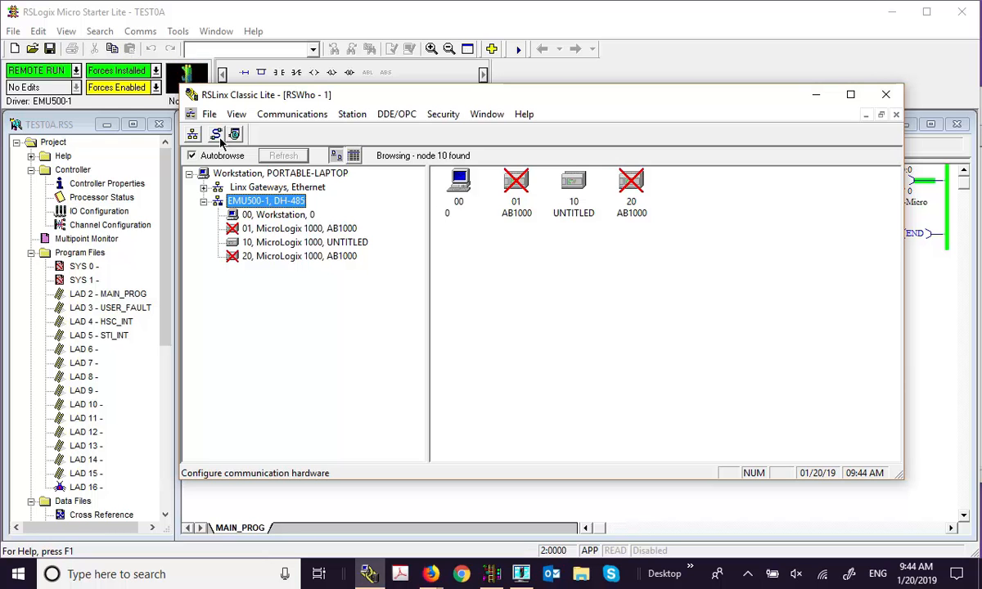
left_click(522, 571)
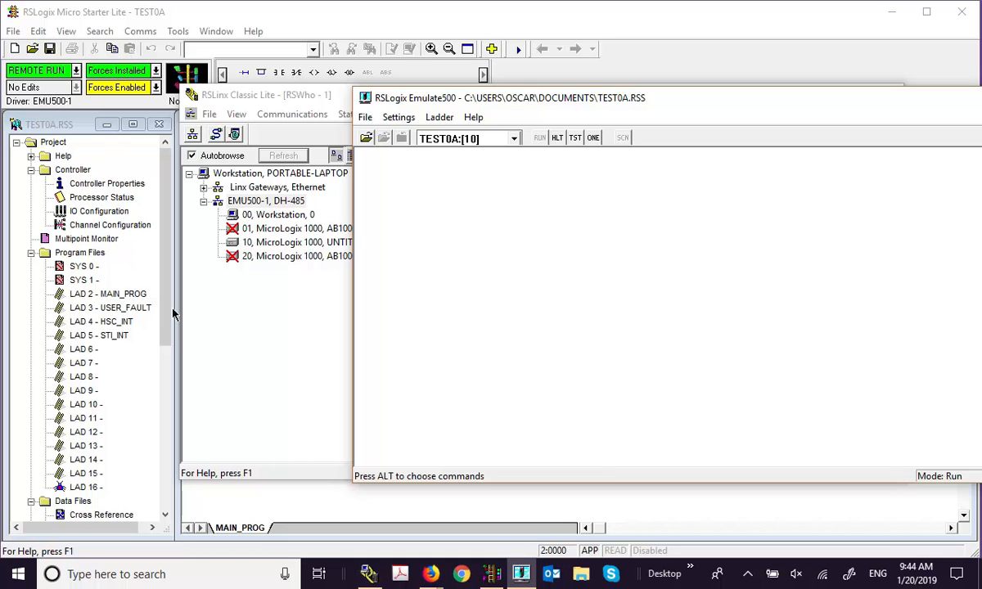
left_click(368, 575)
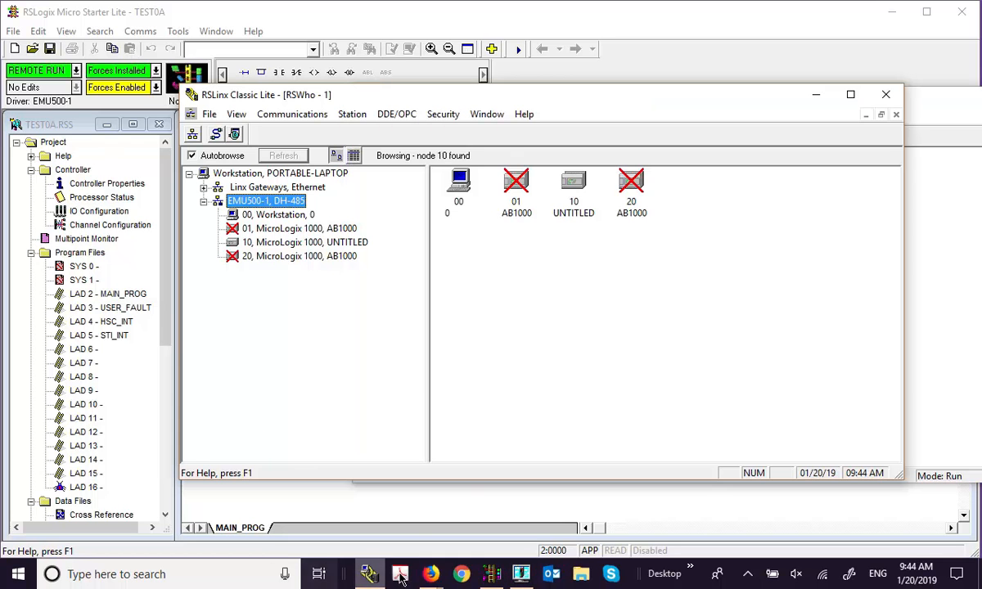
left_click(493, 573)
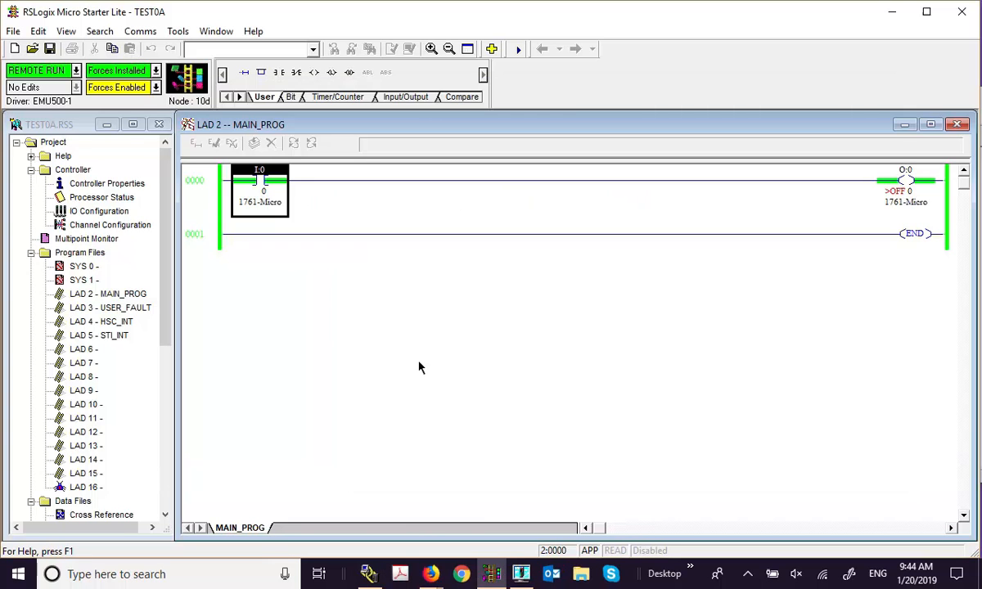